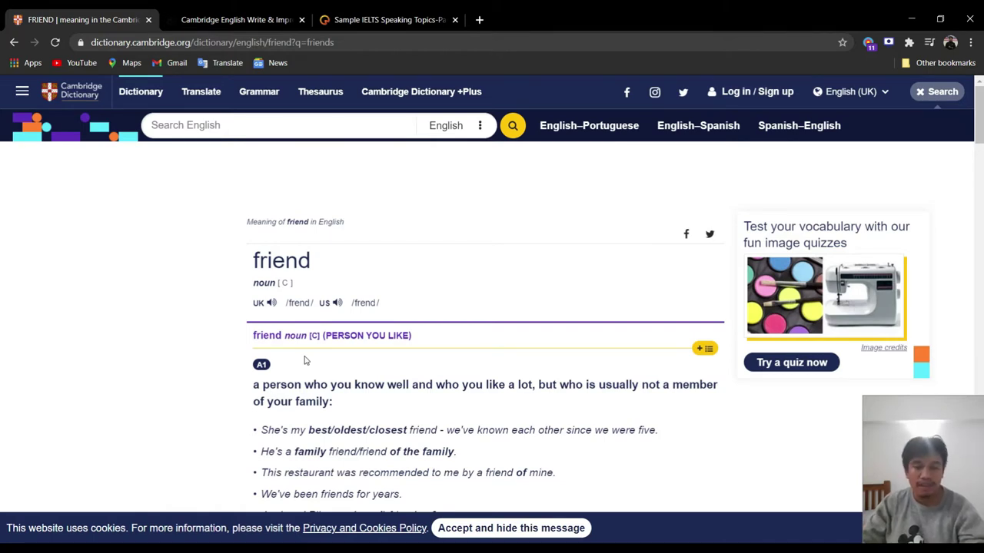
# - Play the UK pronunciation of "friend" and look over its dictionary entry
pyautogui.click(271, 304)
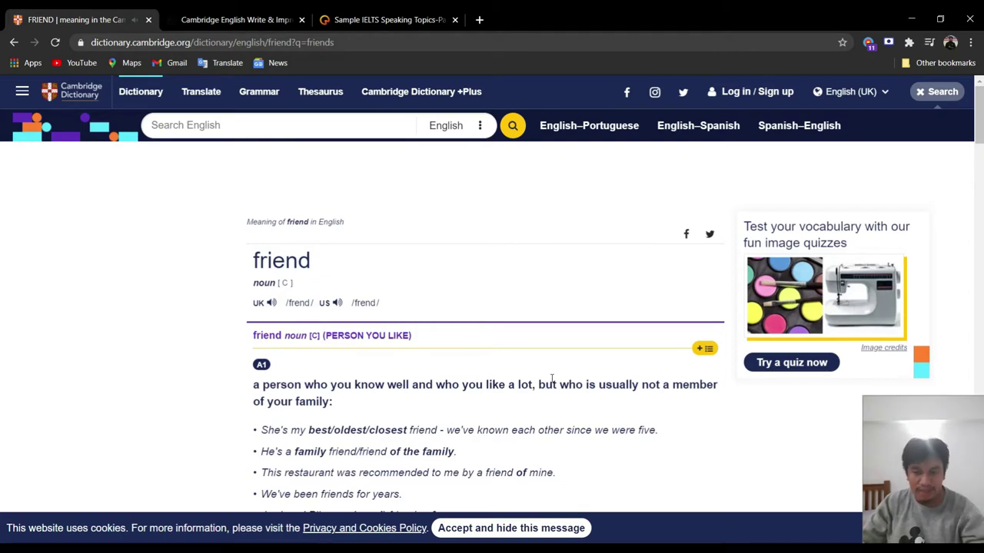
pyautogui.scroll(-2, 552, 381)
pyautogui.scroll(2, 551, 384)
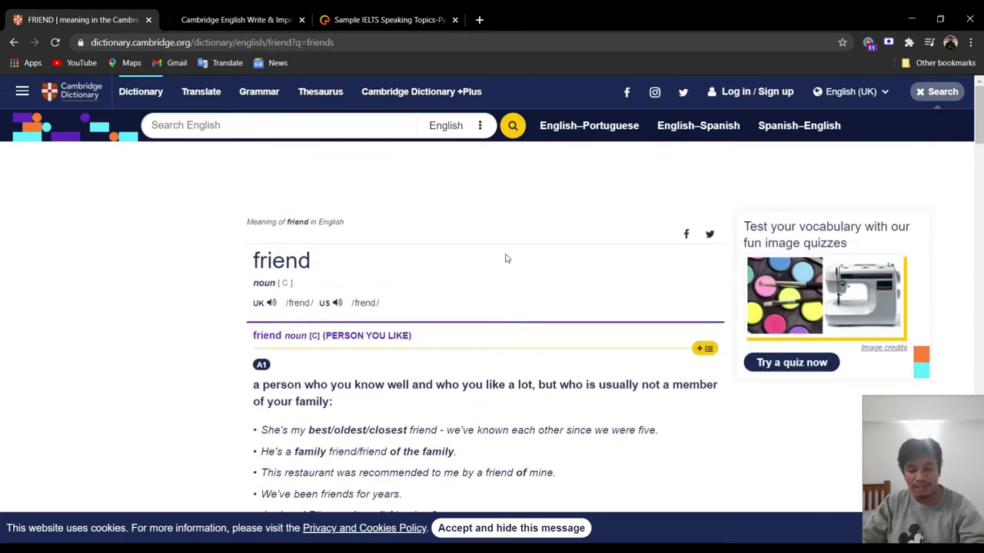
# - Look up "school" in the English dictionary and review its definition and example sentences
pyautogui.click(357, 130)
pyautogui.write('sc')
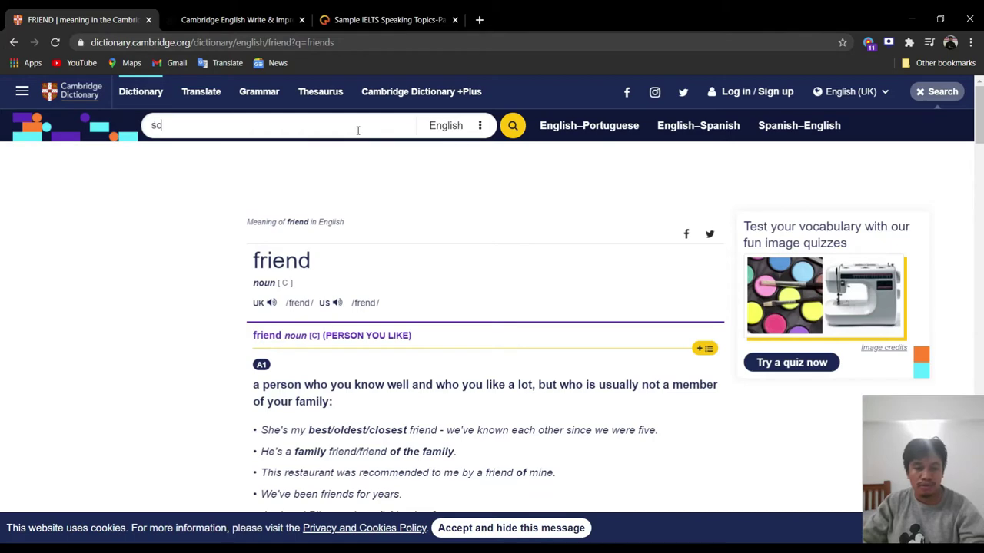
pyautogui.write('hool')
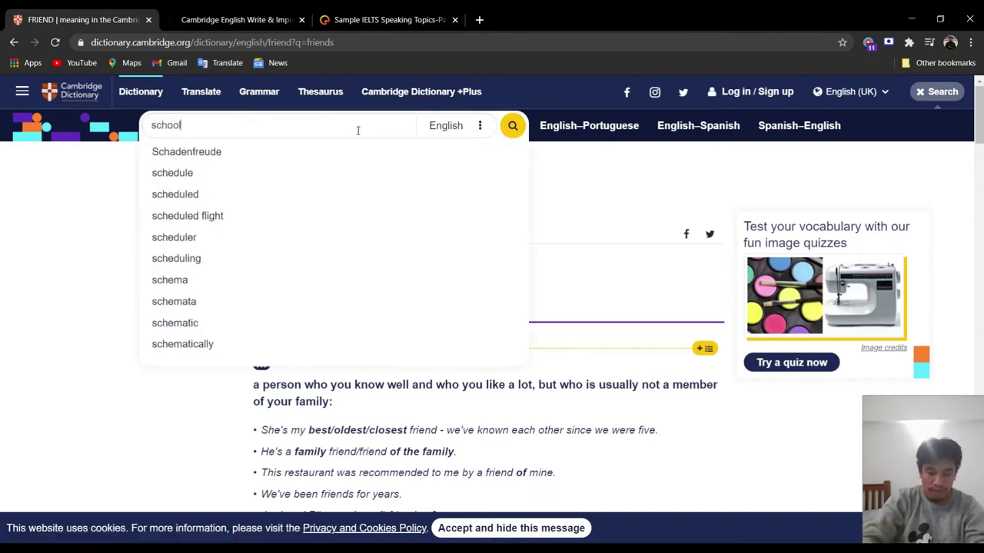
pyautogui.press('Return')
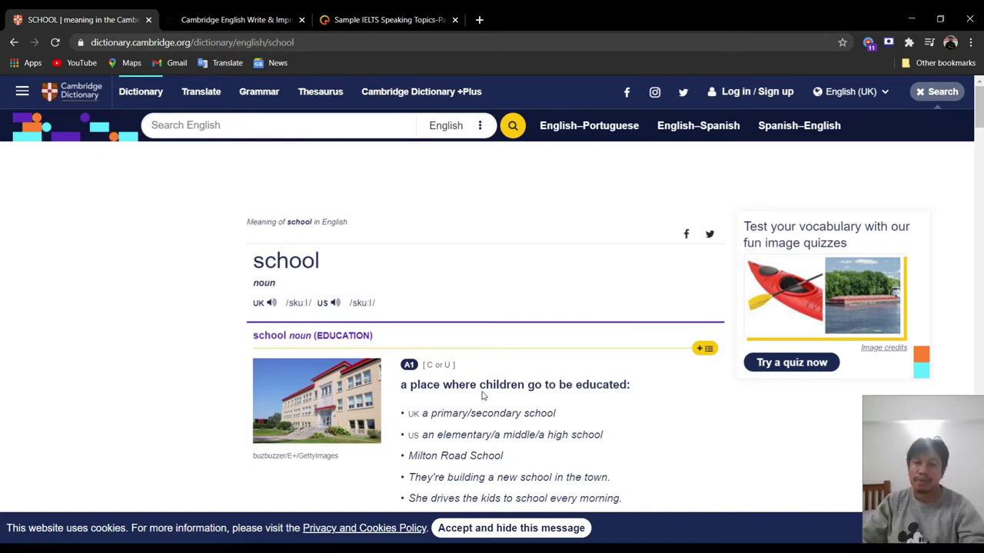
pyautogui.scroll(-2, 580, 419)
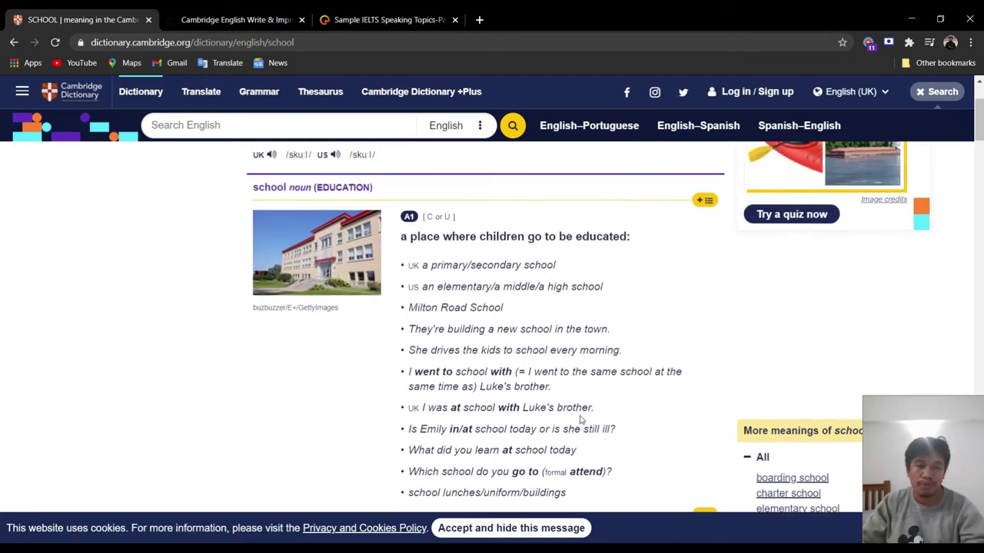
pyautogui.scroll(3, 581, 419)
# - Switch to the Write & Improve page and read the question of the beginner task "An essay: Sleep"
pyautogui.click(231, 20)
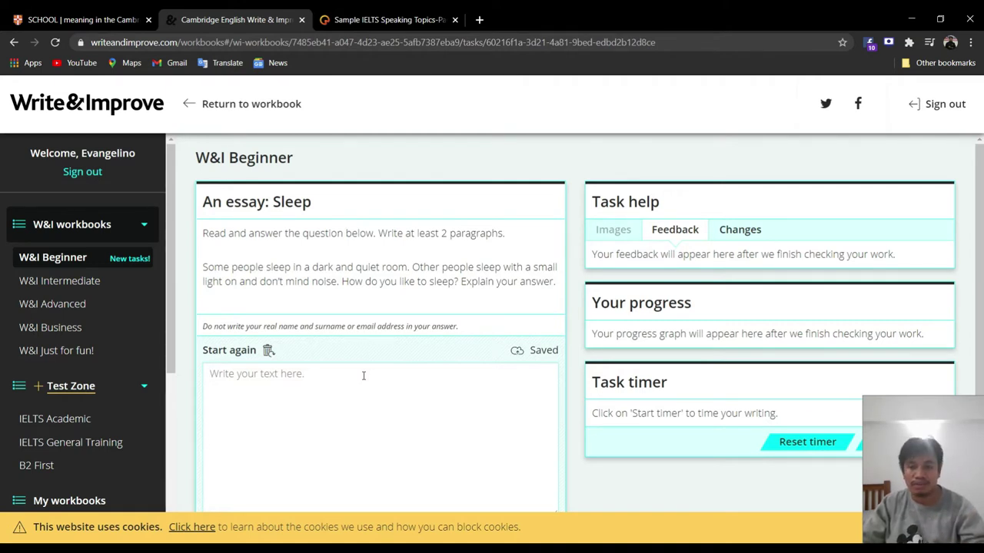
pyautogui.click(364, 375)
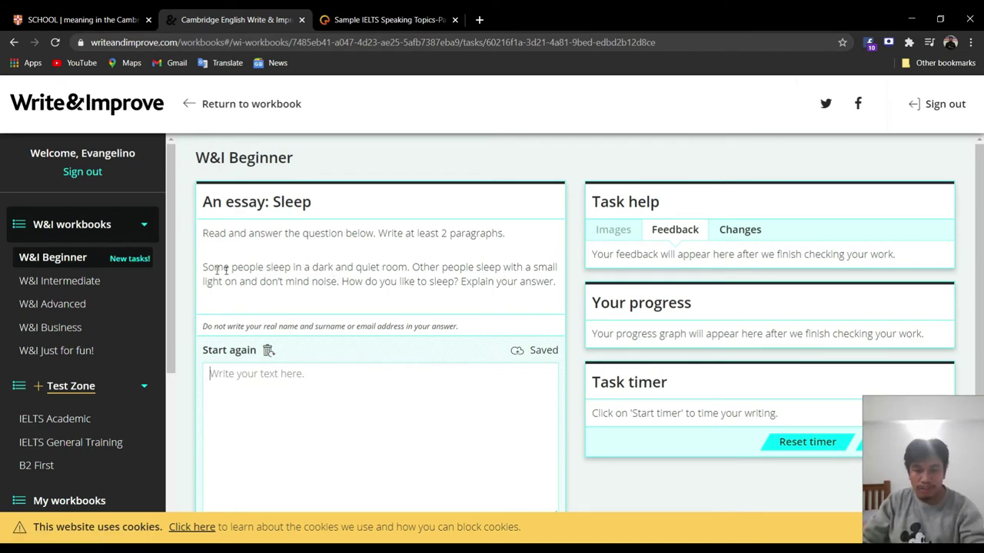
pyautogui.moveTo(206, 268); pyautogui.dragTo(556, 282)
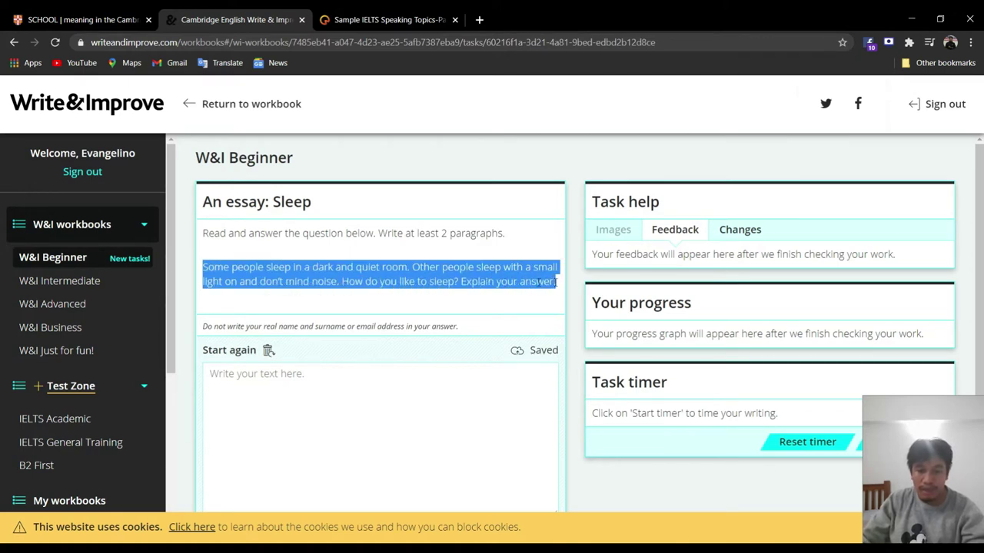
pyautogui.click(449, 279)
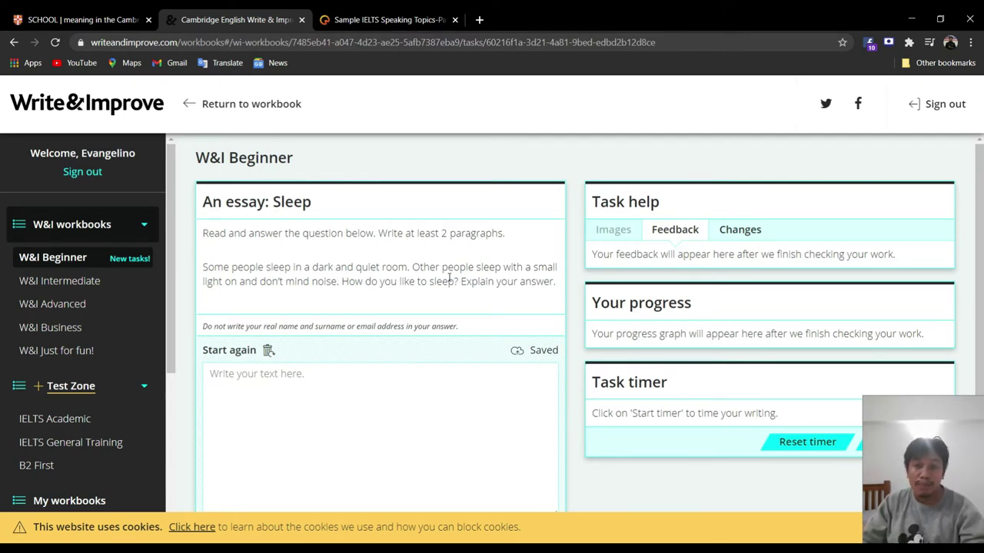
pyautogui.tripleClick(232, 266)
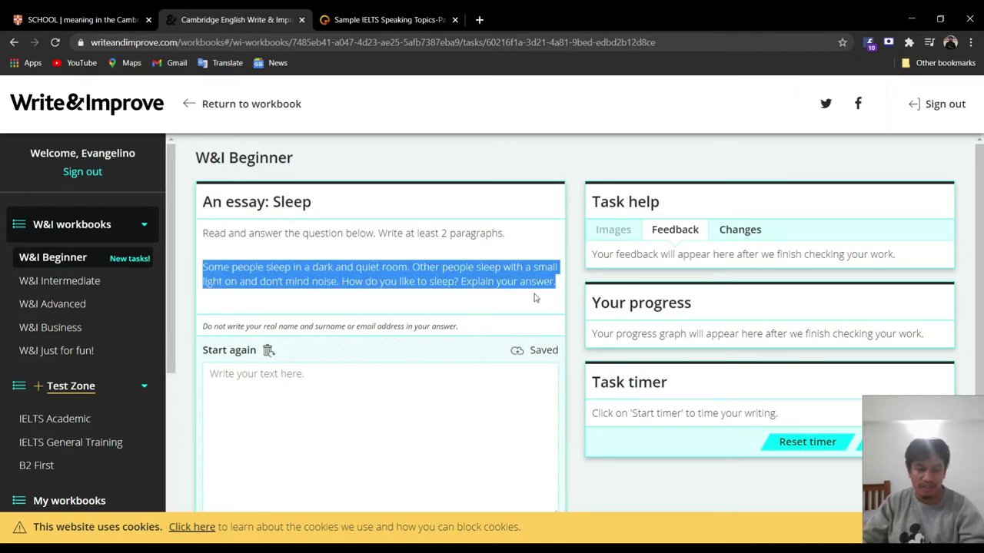
pyautogui.click(280, 281)
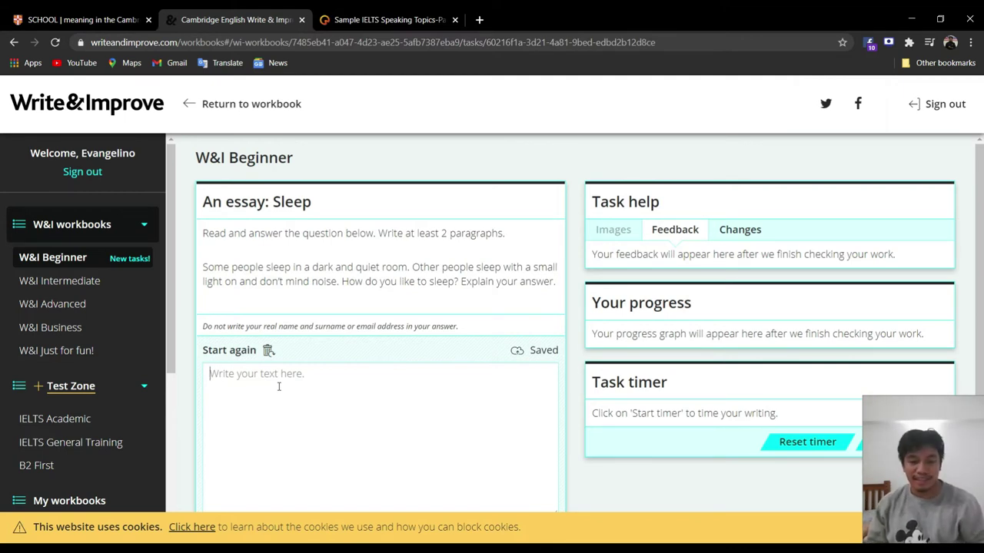
# - Begin the Sleep essay answer with "I like to sleep in dark and quite room, because I want to sleep well"
pyautogui.write('I')
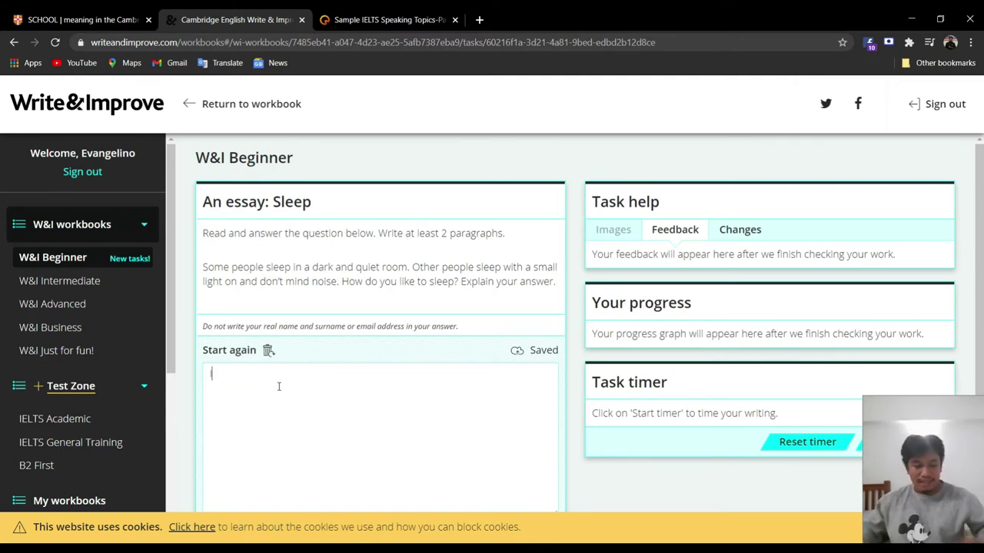
pyautogui.write(' like')
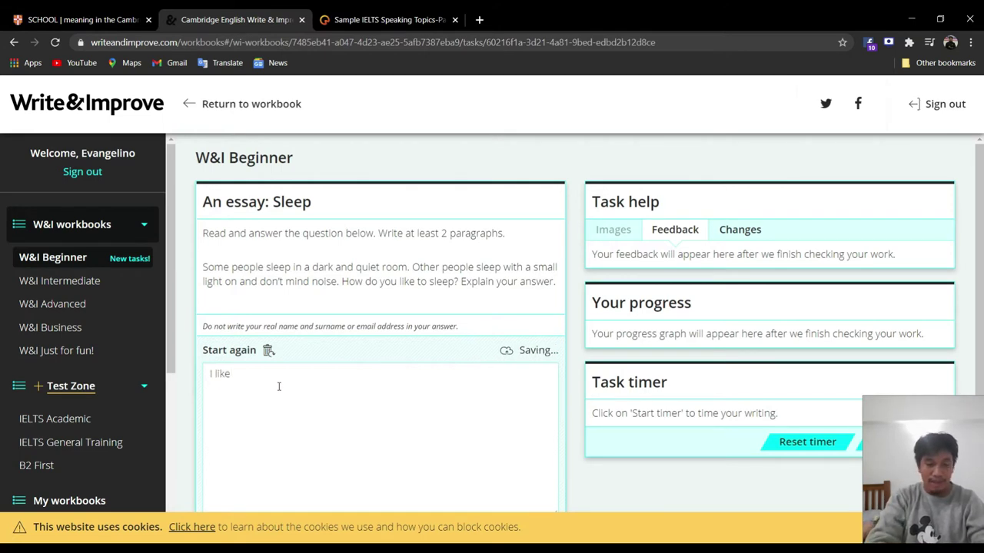
pyautogui.write(' to sleep in')
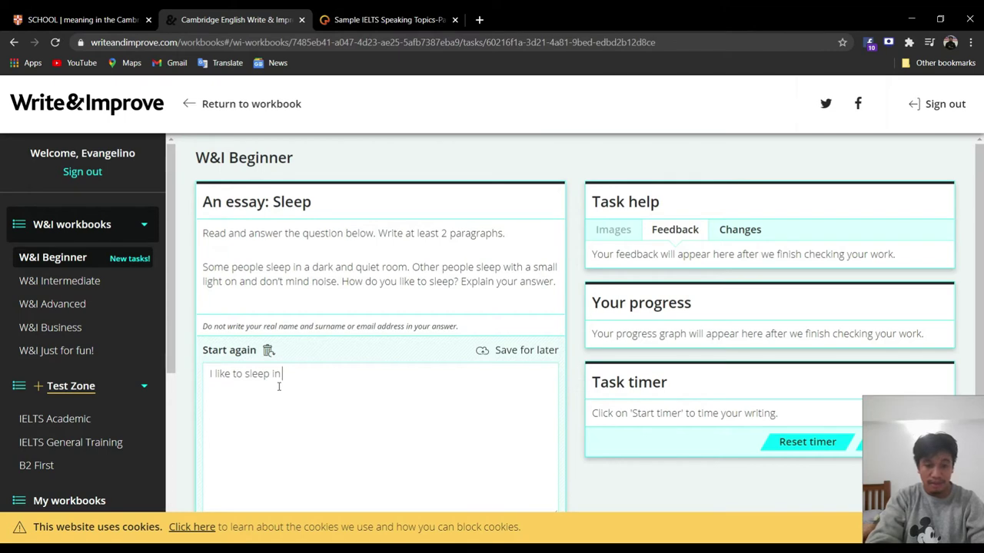
pyautogui.write(' dark and')
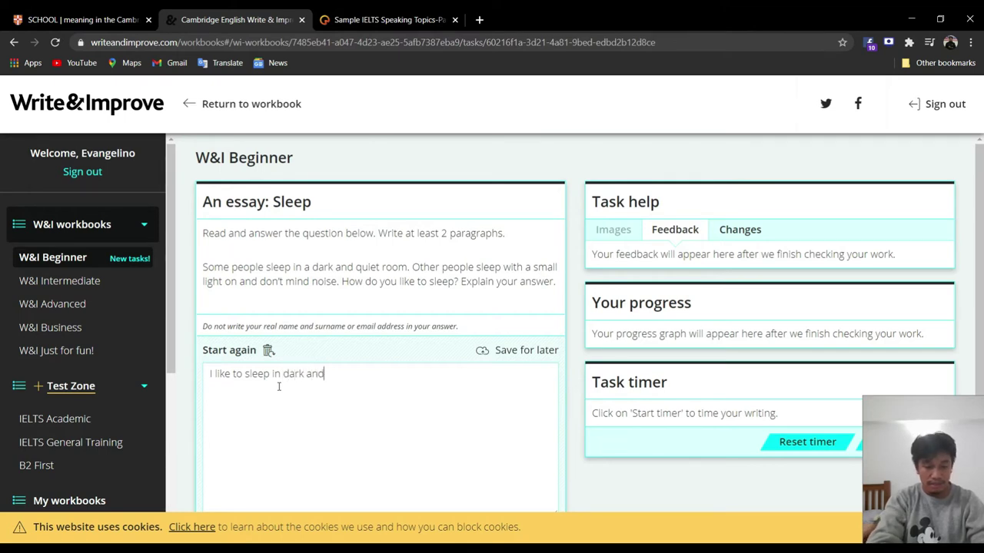
pyautogui.write(' quite r')
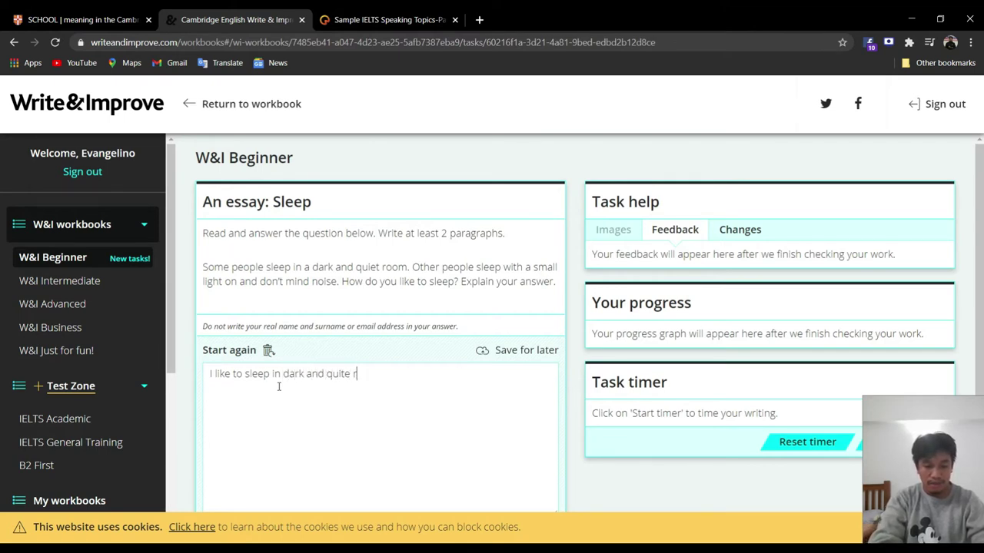
pyautogui.write('oom, be')
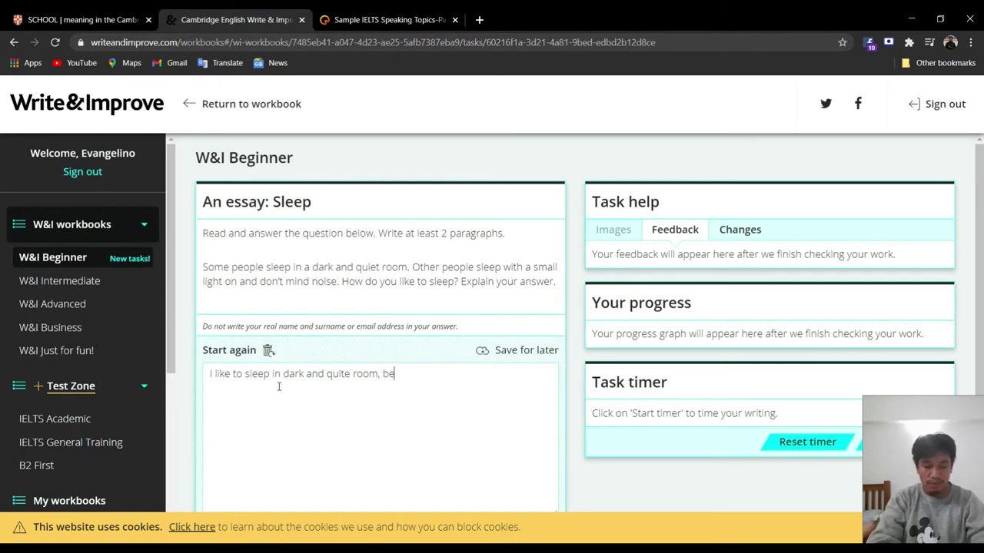
pyautogui.write('cause')
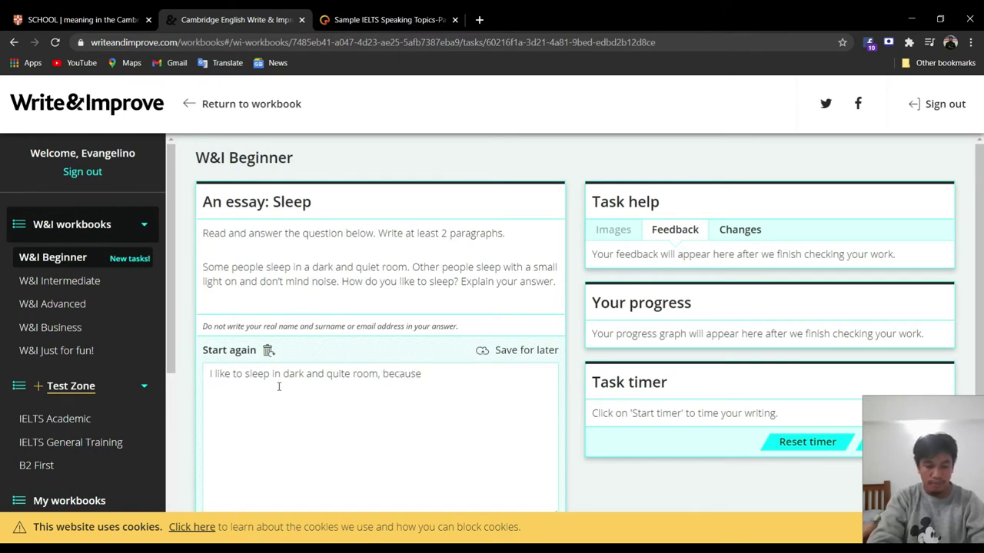
pyautogui.write(' I want ')
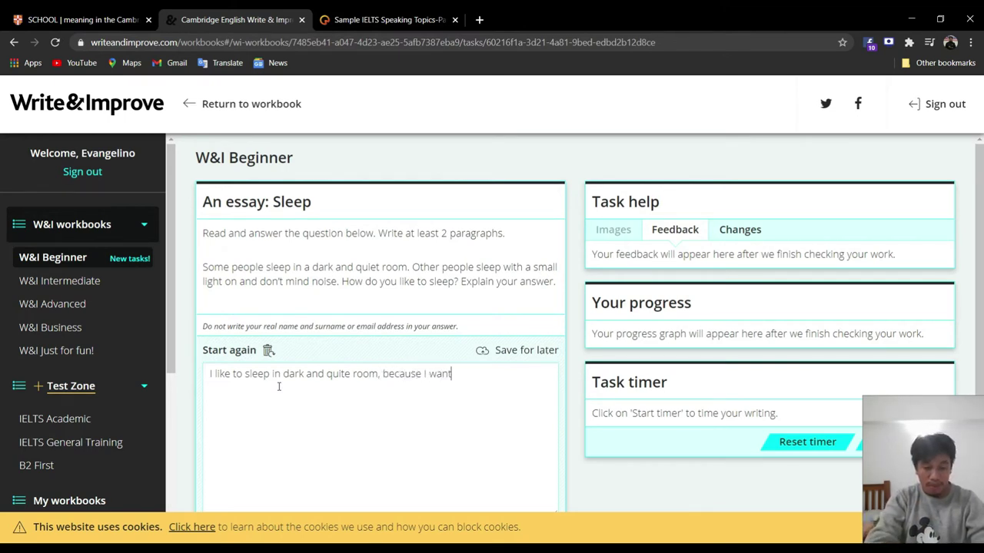
pyautogui.write('to s')
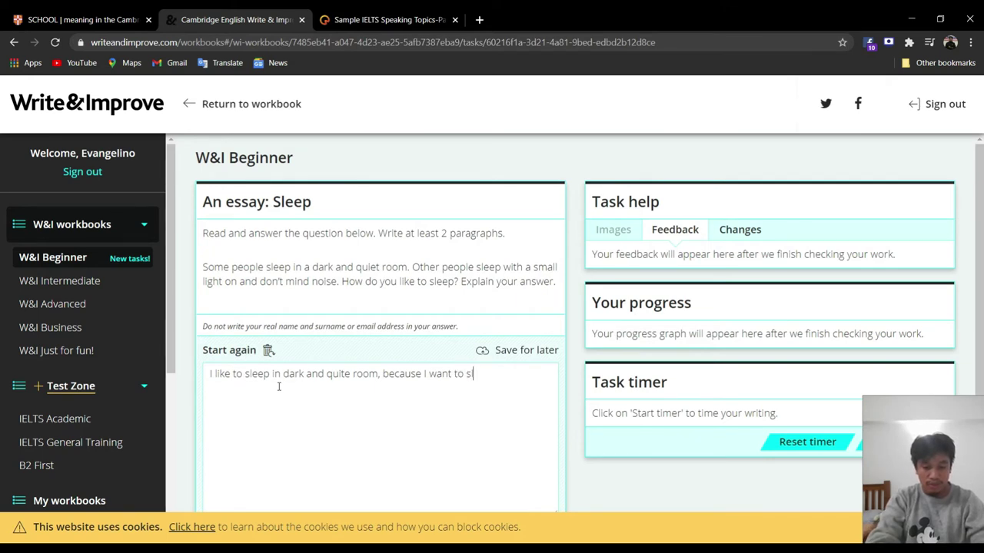
pyautogui.write('leep well')
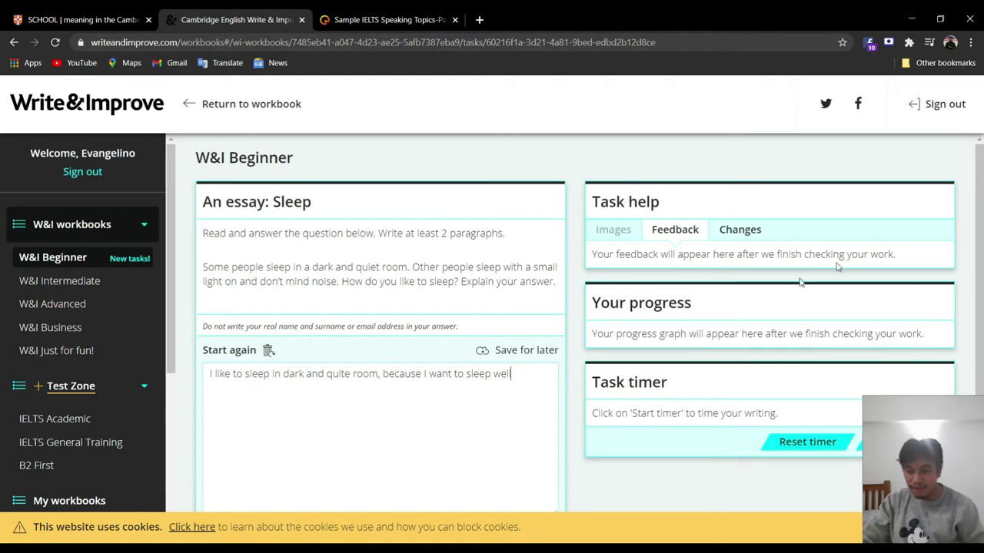
# - Check the word count and the required word range shown below the essay answer
pyautogui.scroll(-2, 459, 411)
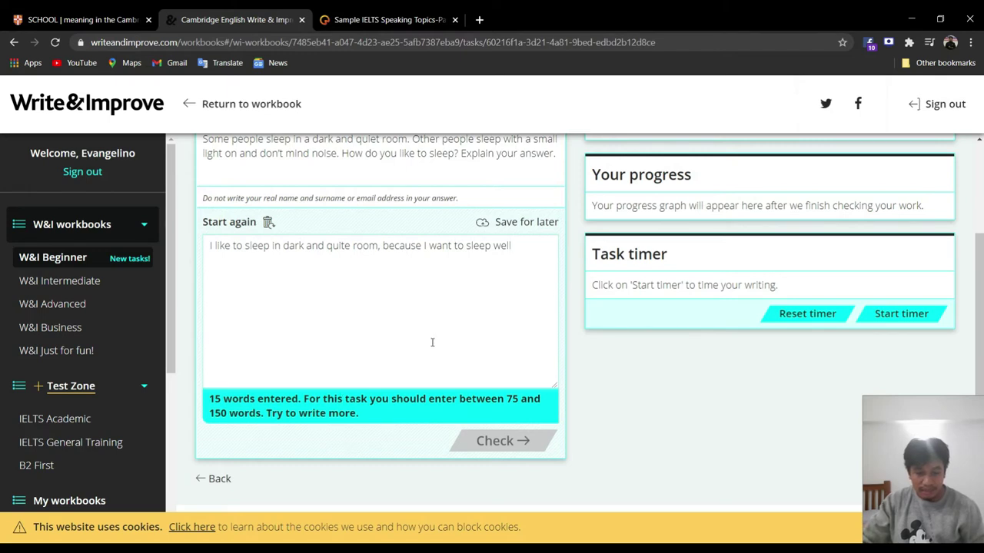
pyautogui.scroll(1, 432, 342)
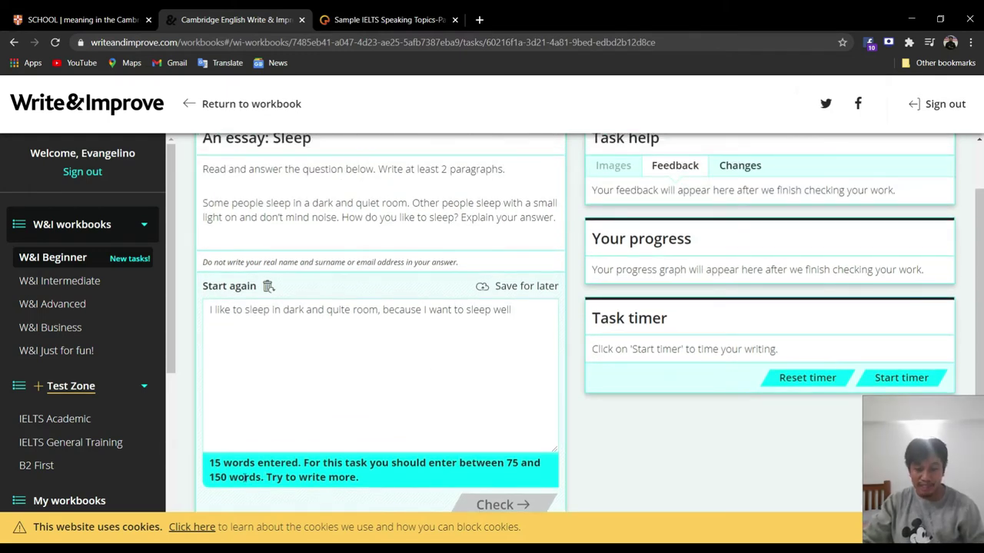
pyautogui.doubleClick(508, 463)
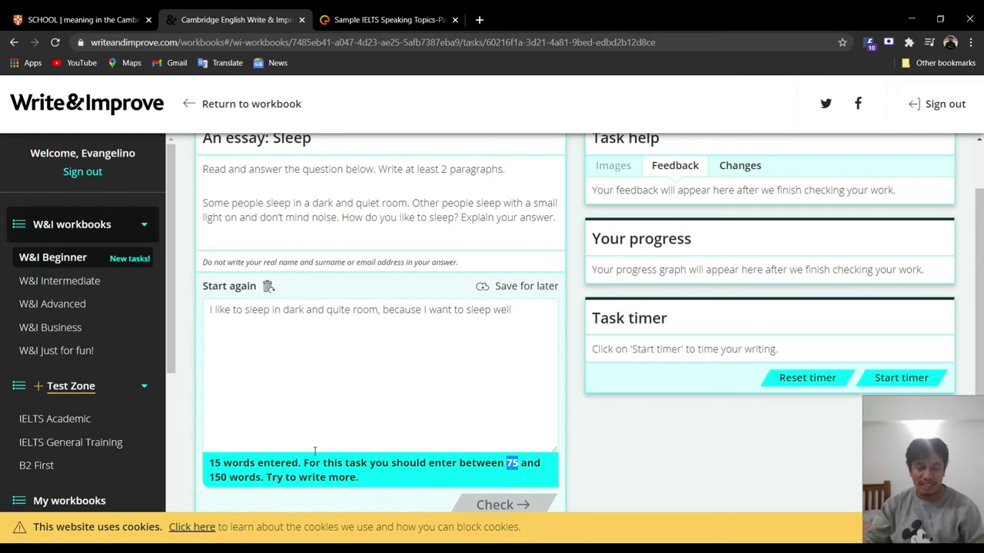
pyautogui.scroll(-1, 507, 461)
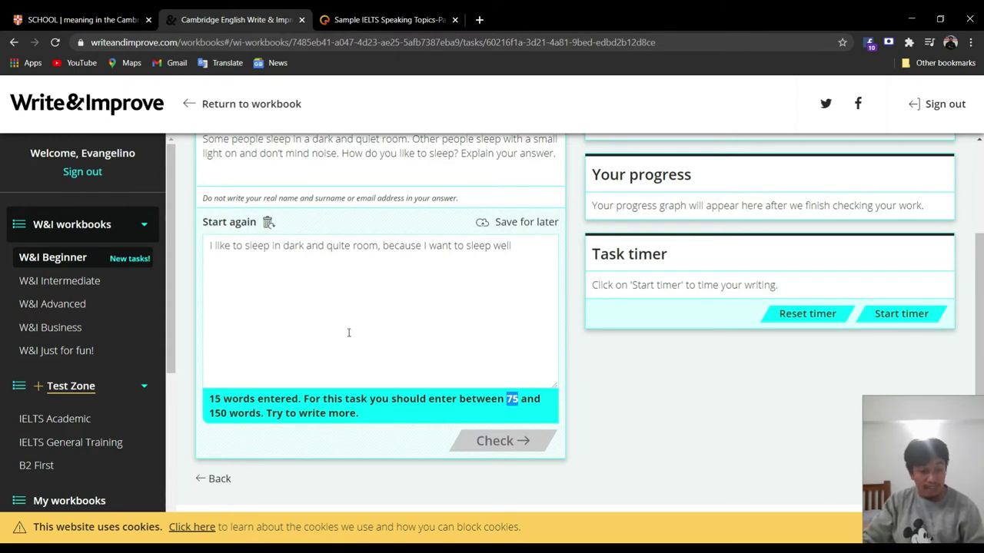
# - End the essay's first sentence with a period and add "Because, Sleep is good for our health." after it
pyautogui.click(531, 243)
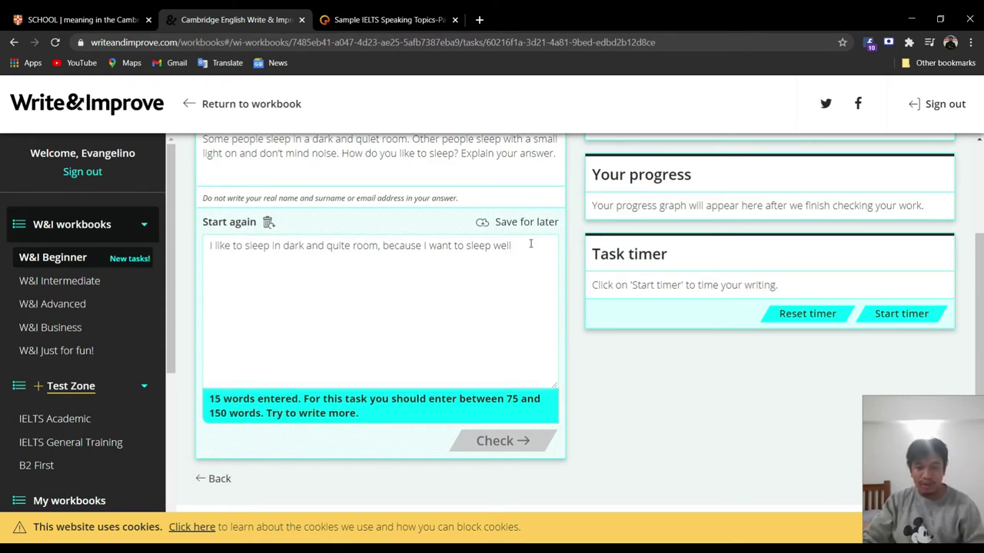
pyautogui.write('Because')
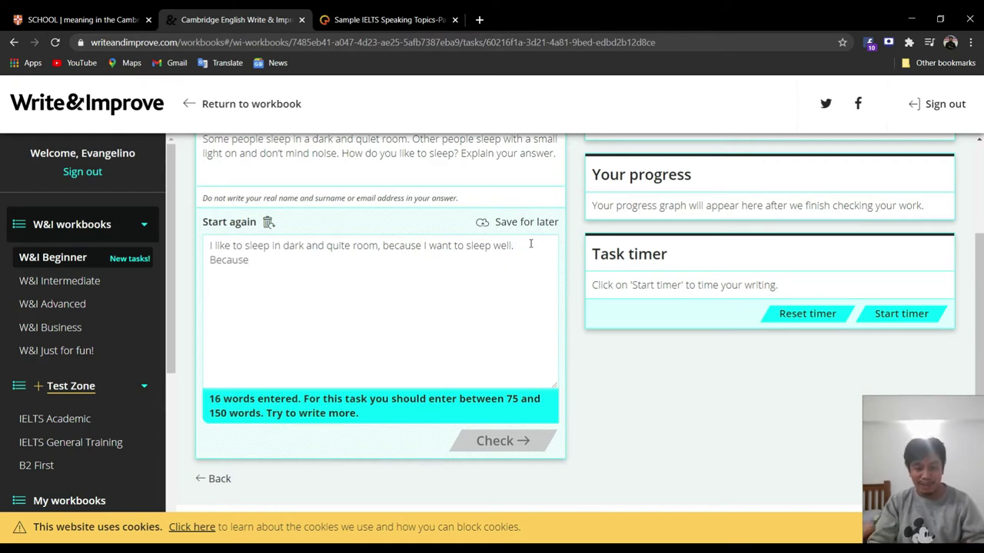
pyautogui.write(',')
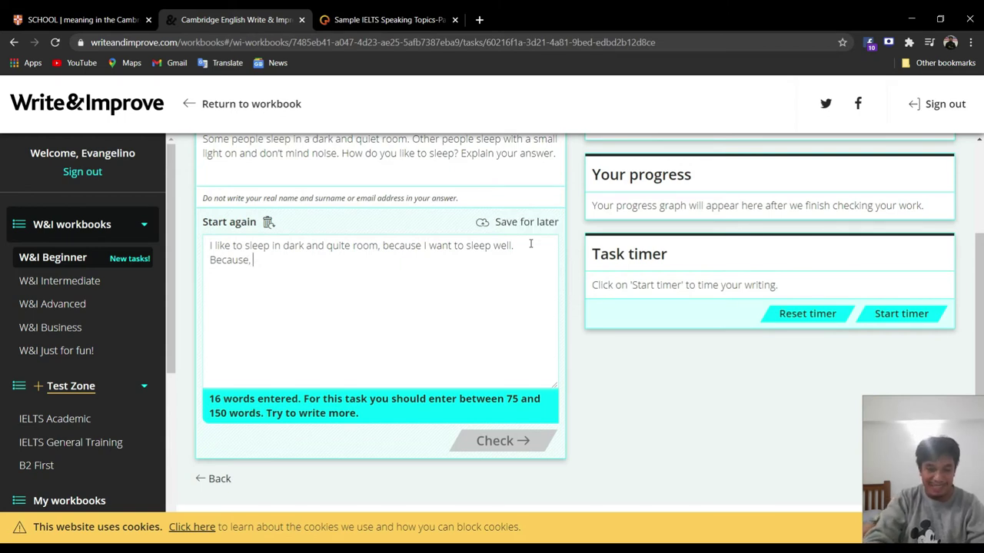
pyautogui.write(' Sle')
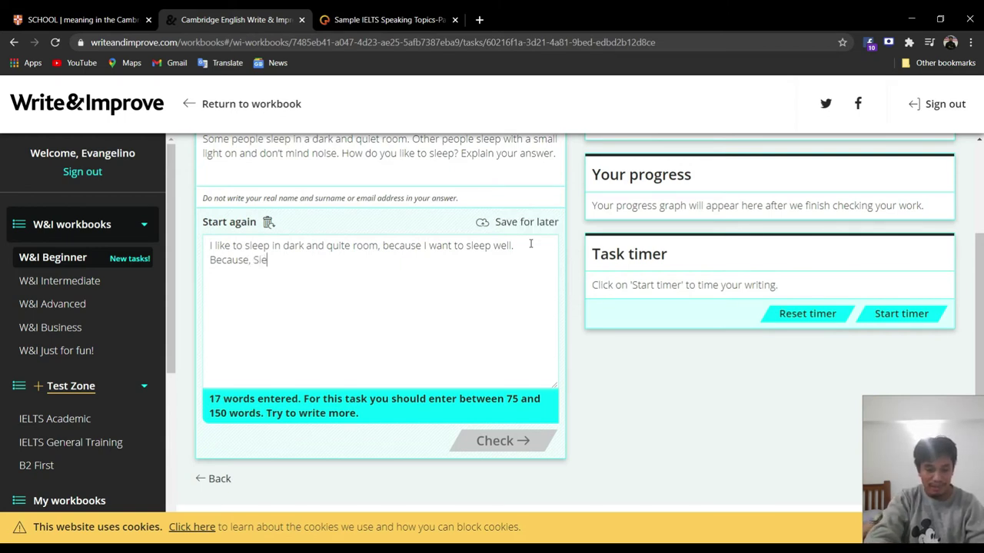
pyautogui.write('ep is')
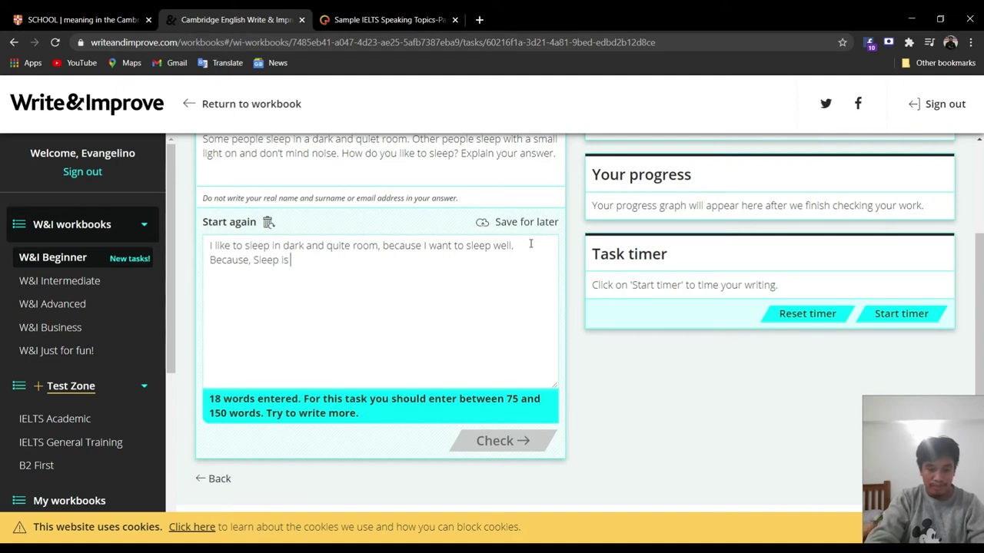
pyautogui.write(' good ')
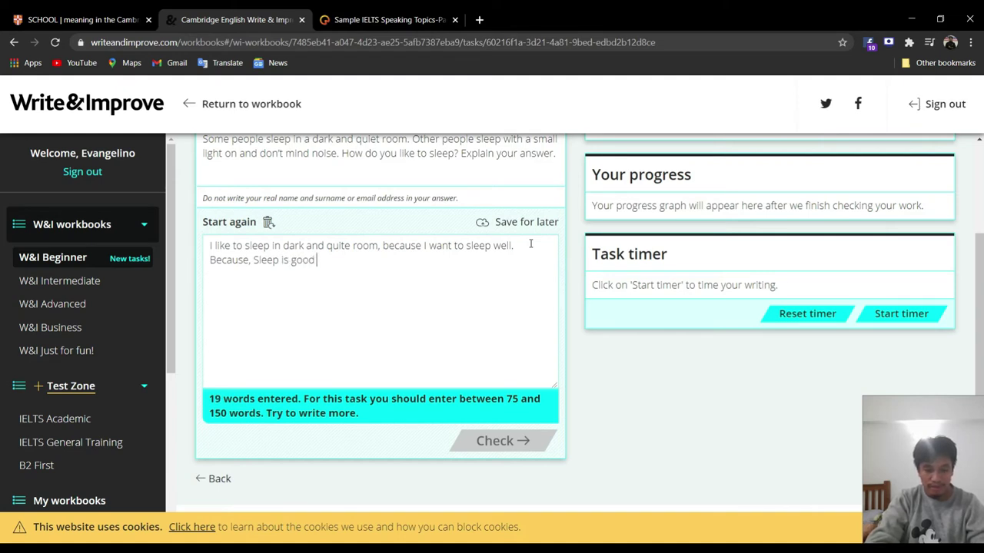
pyautogui.write('for')
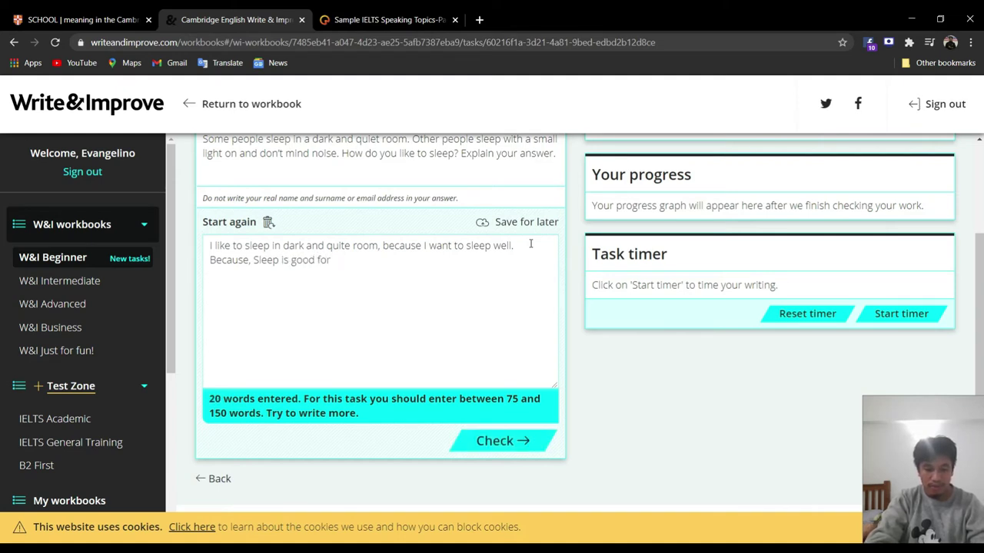
pyautogui.write(' our health.')
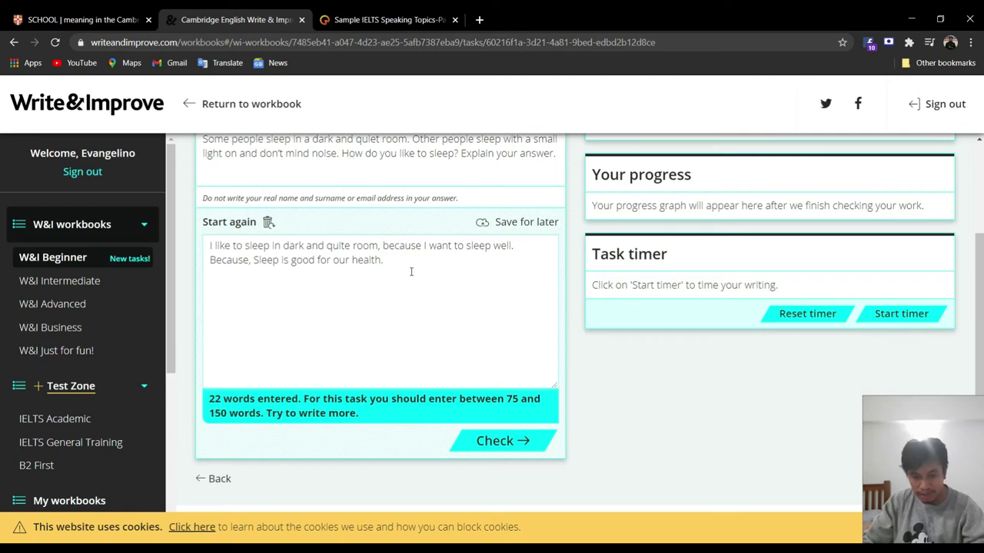
pyautogui.scroll(2, 484, 320)
pyautogui.scroll(-2, 483, 320)
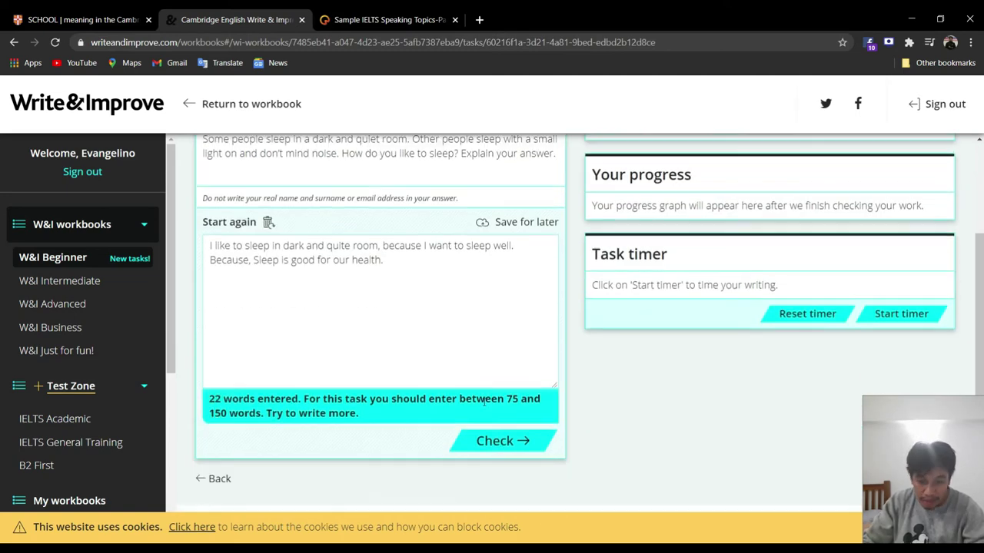
# - Submit the Sleep essay for checking and read the feedback on it
pyautogui.click(498, 444)
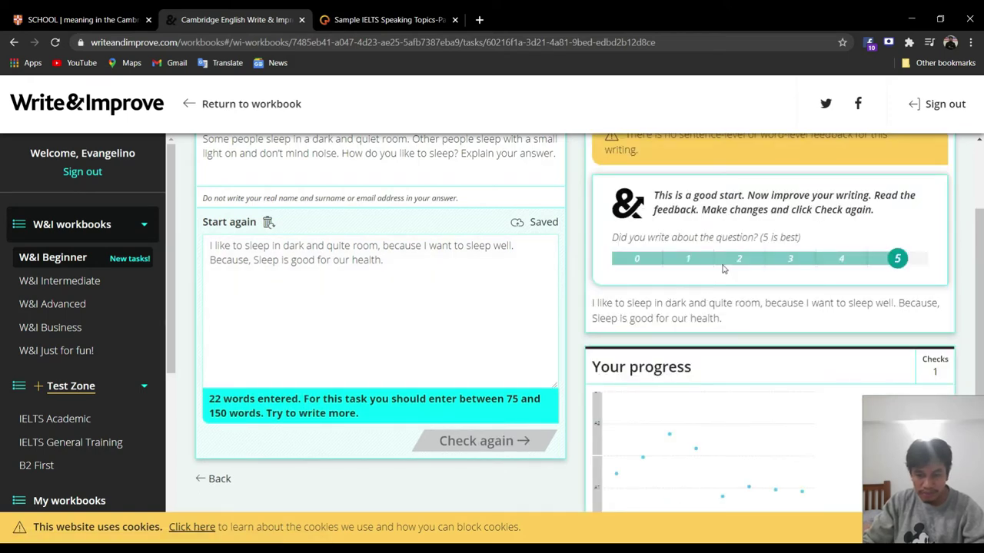
pyautogui.scroll(1, 722, 268)
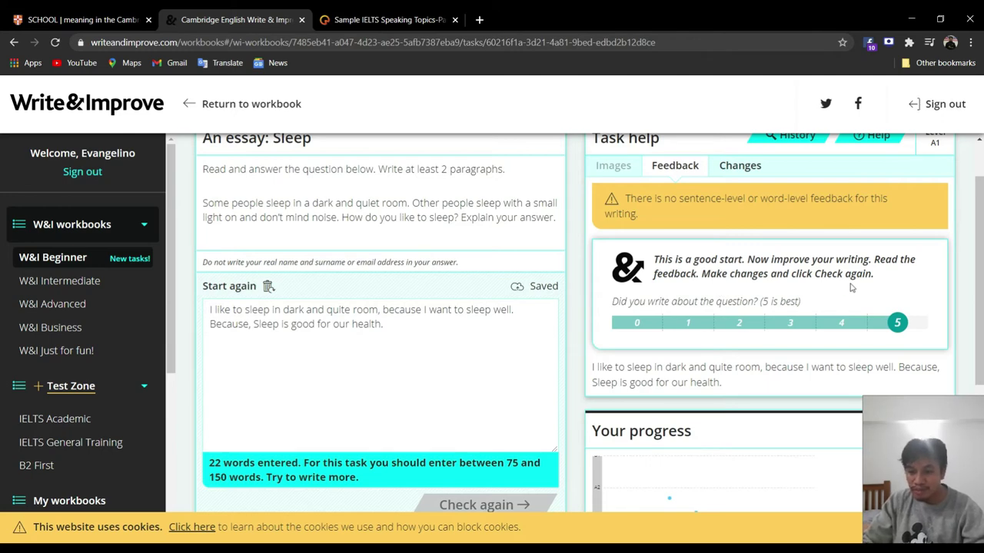
pyautogui.scroll(-2, 687, 384)
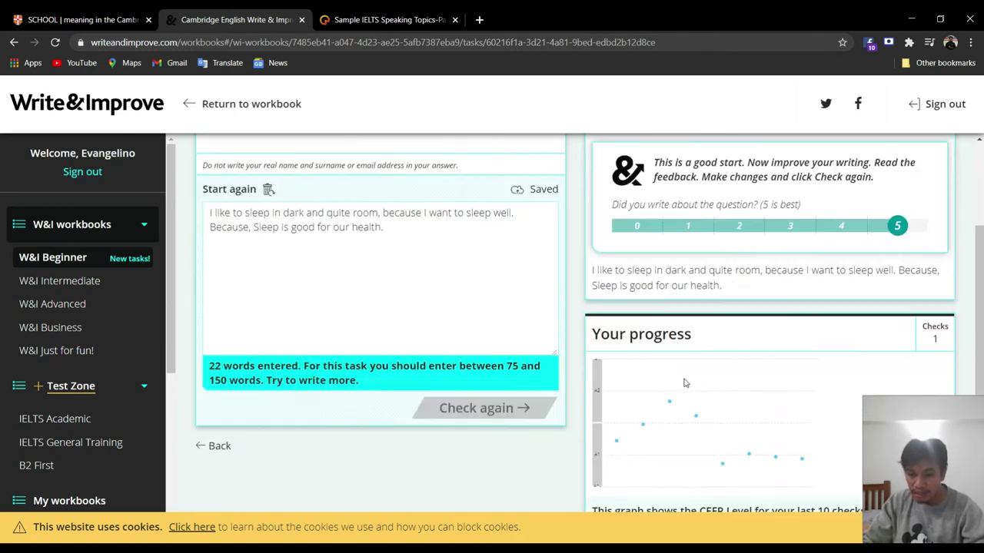
# - Examine the CEFR progress graph and compare it with the essay's feedback and word requirement
pyautogui.scroll(-2, 684, 383)
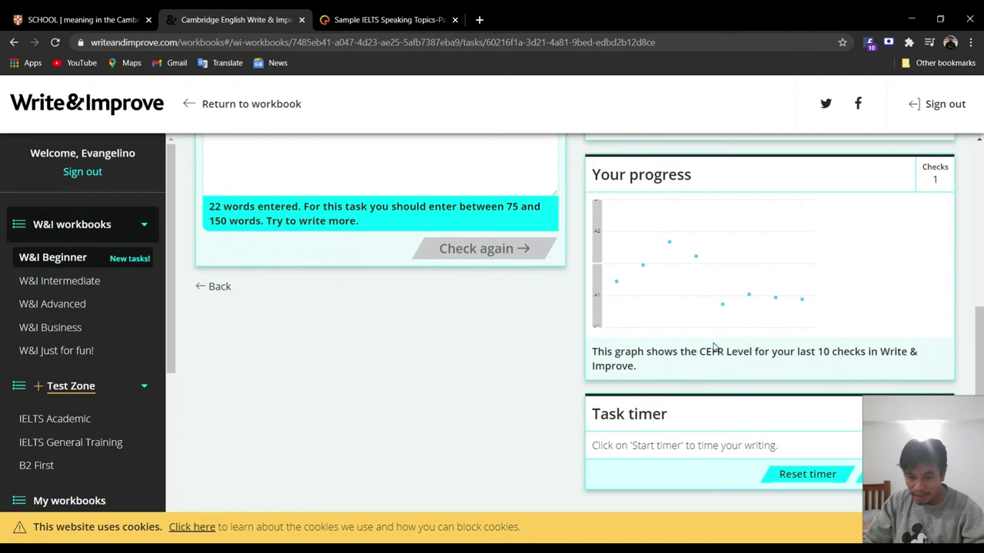
pyautogui.scroll(-1, 713, 348)
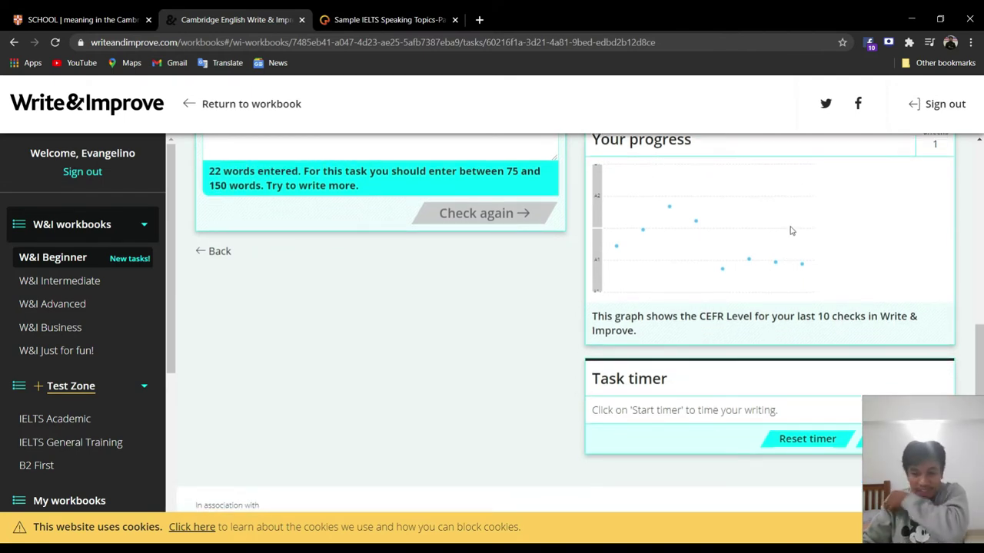
pyautogui.scroll(2, 750, 295)
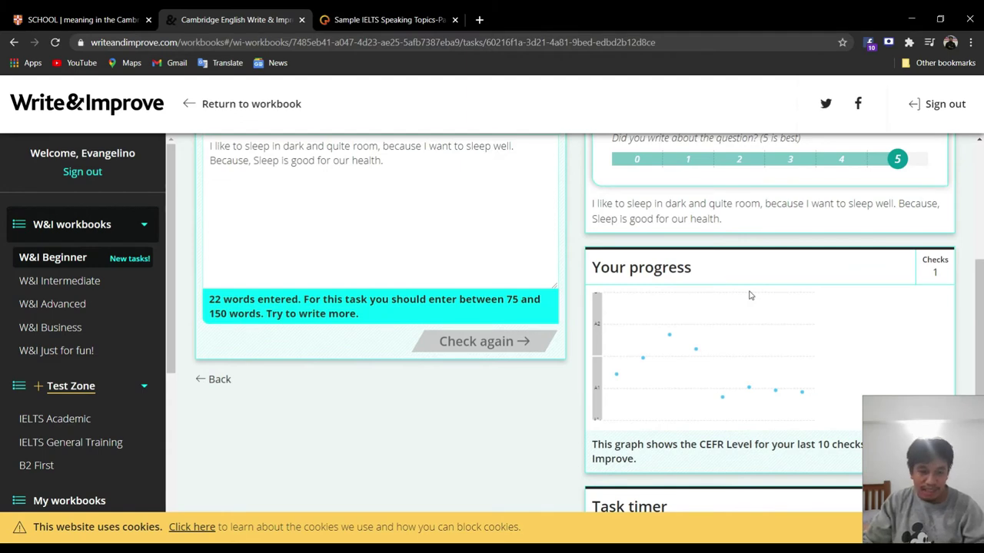
pyautogui.scroll(3, 750, 295)
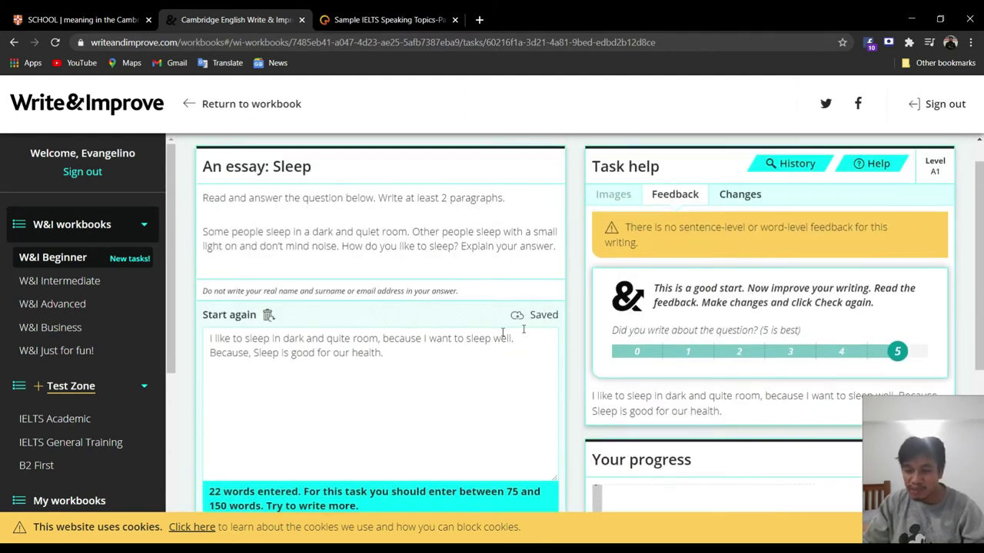
pyautogui.scroll(-3, 535, 371)
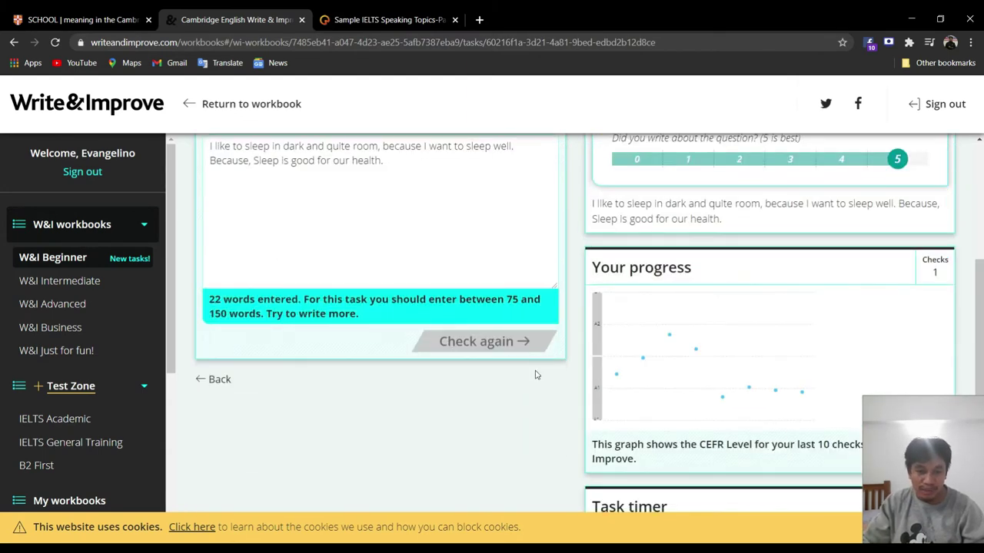
pyautogui.scroll(2, 535, 374)
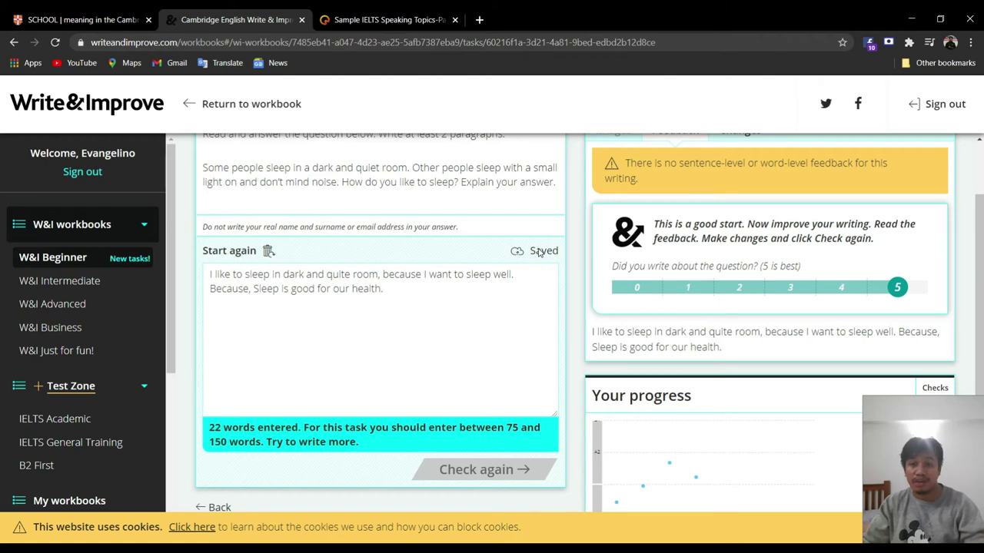
pyautogui.scroll(2, 461, 290)
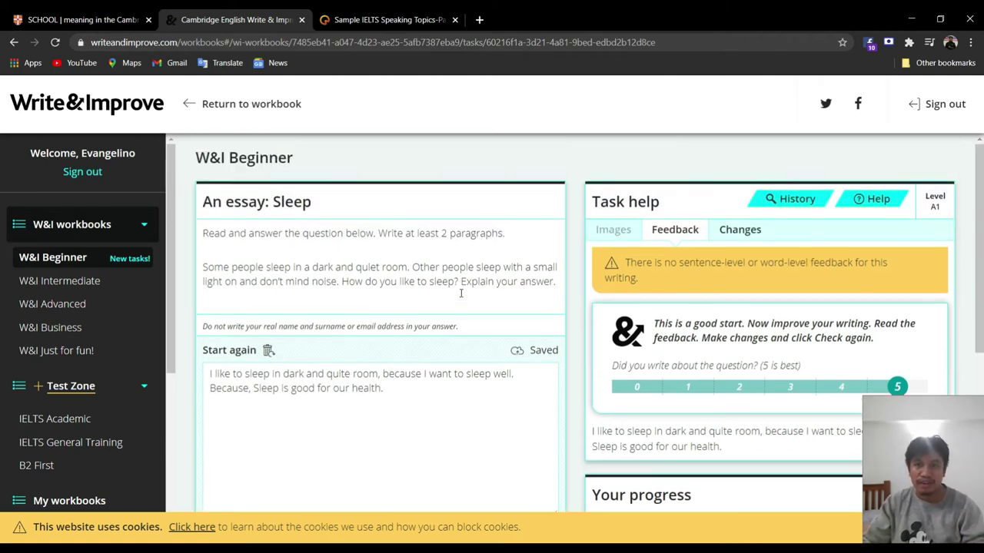
# - Show the recorded changes of the checked essay and look over the progress graph and task timer
pyautogui.click(739, 230)
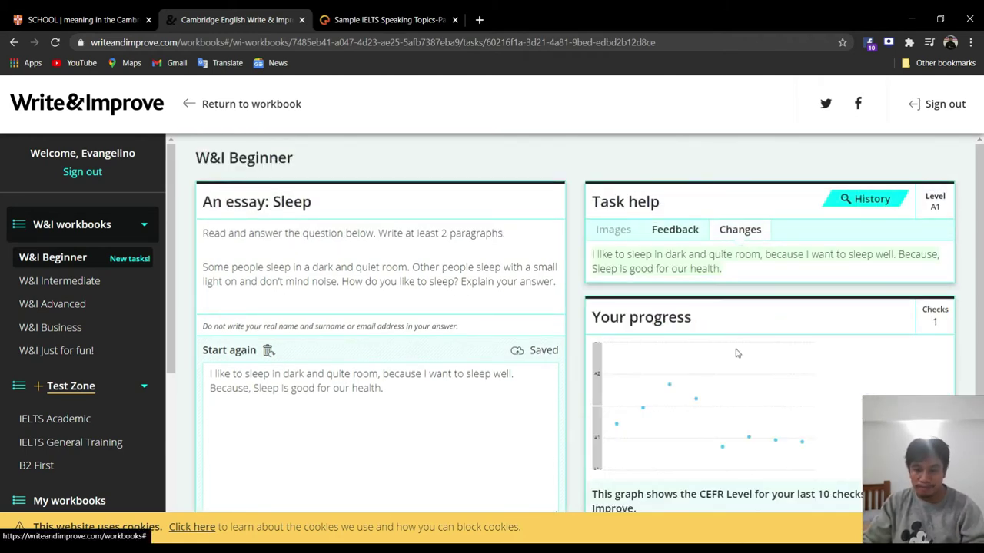
pyautogui.scroll(-3, 736, 354)
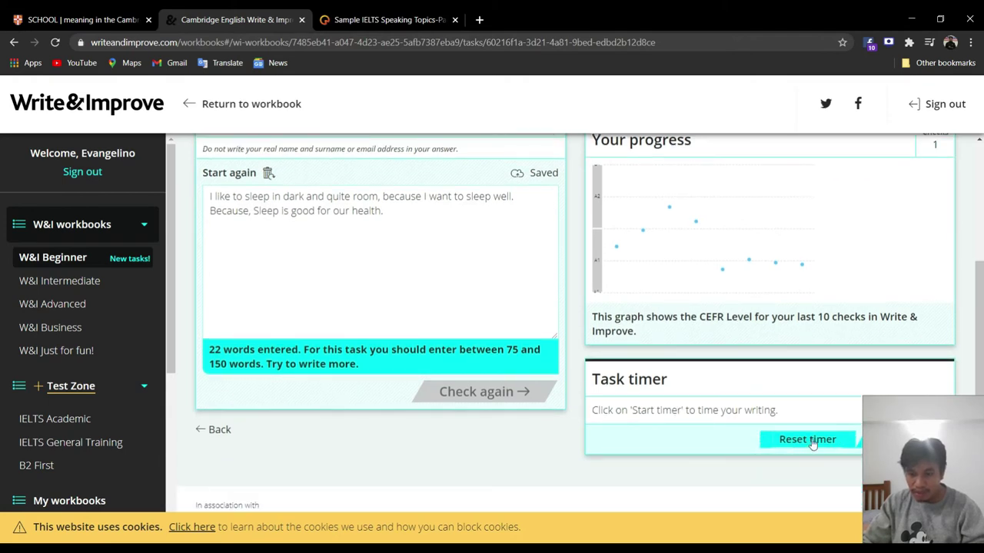
pyautogui.scroll(1, 779, 329)
pyautogui.scroll(2, 779, 329)
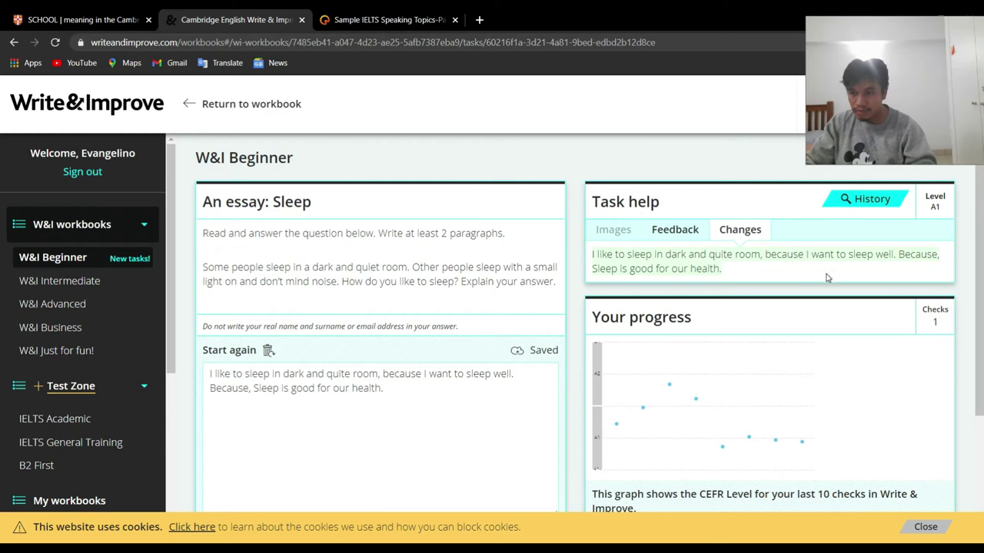
pyautogui.scroll(-2, 853, 355)
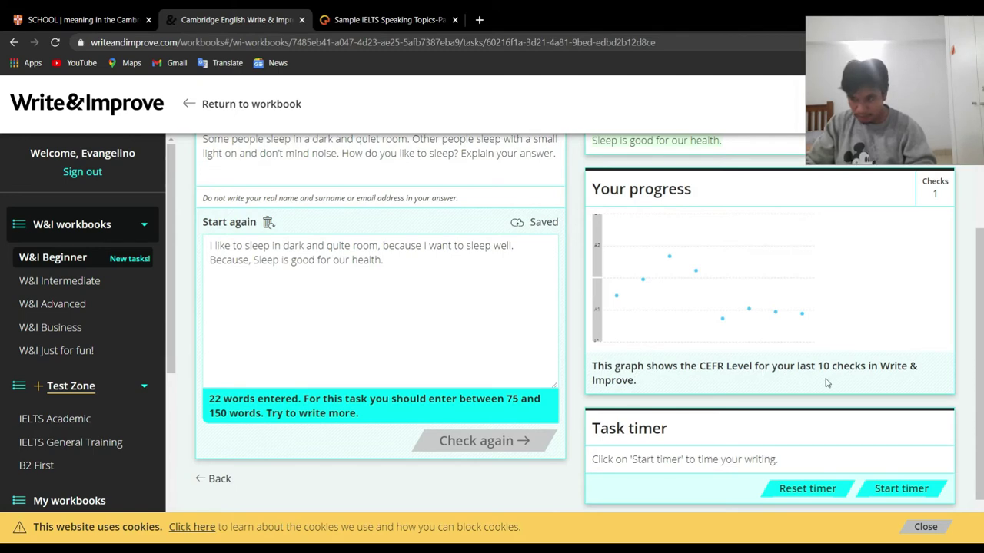
pyautogui.scroll(2, 658, 352)
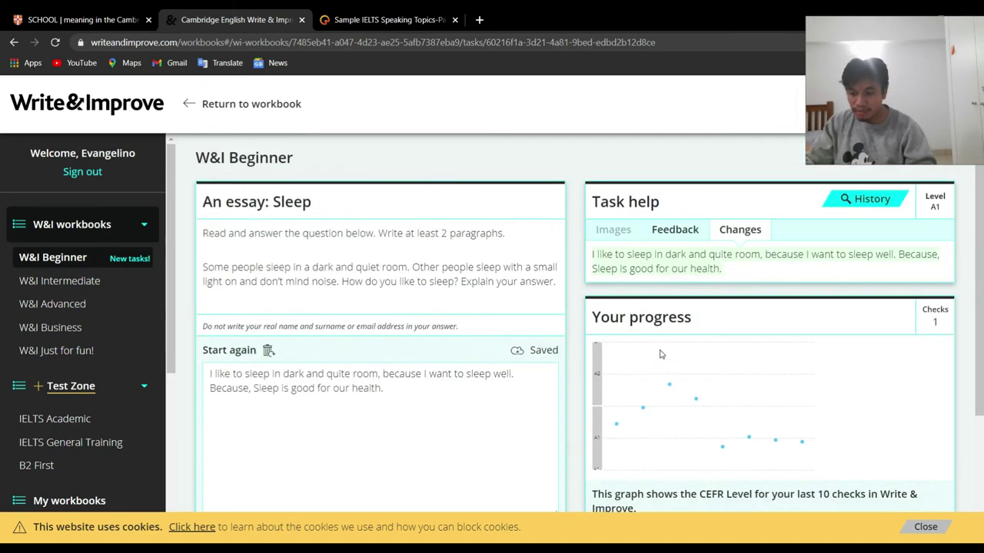
# - Close the Cambridge Dictionary and Write & Improve pages, and highlight "IELTS" in the title of the Sample IELTS Speaking Topics-Part 1 post
pyautogui.click(148, 19)
pyautogui.click(148, 19)
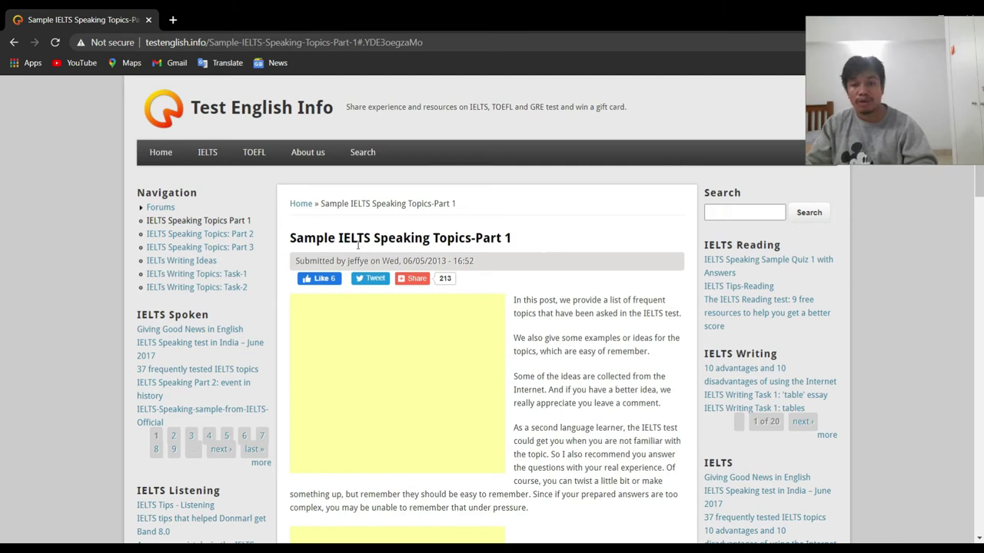
pyautogui.moveTo(339, 238); pyautogui.dragTo(375, 240)
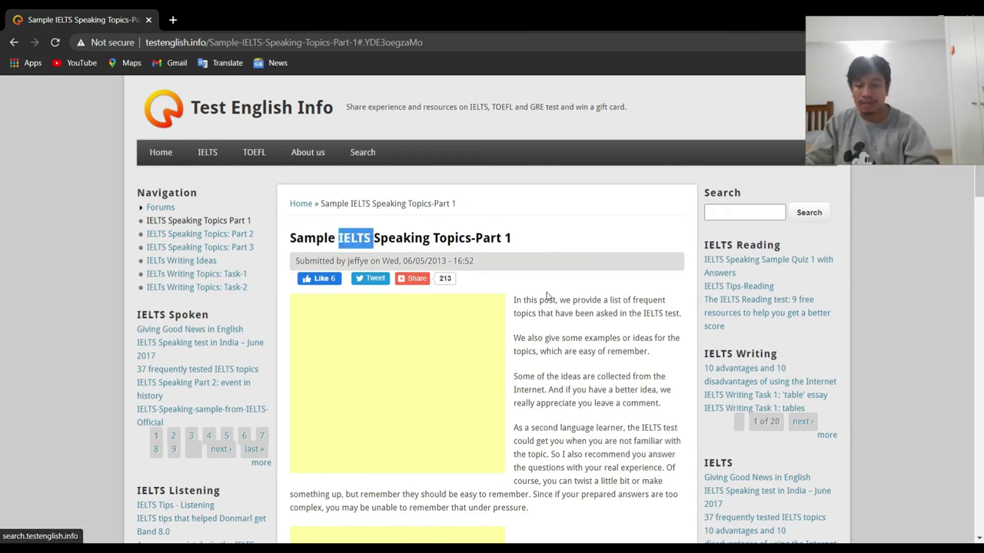
# - Look through the Sample IELTS Speaking Topics-Part 1 page and open "37 frequently tested IELTS topics" from the list below the post
pyautogui.scroll(-1, 547, 296)
pyautogui.scroll(-2, 547, 296)
pyautogui.scroll(2, 538, 298)
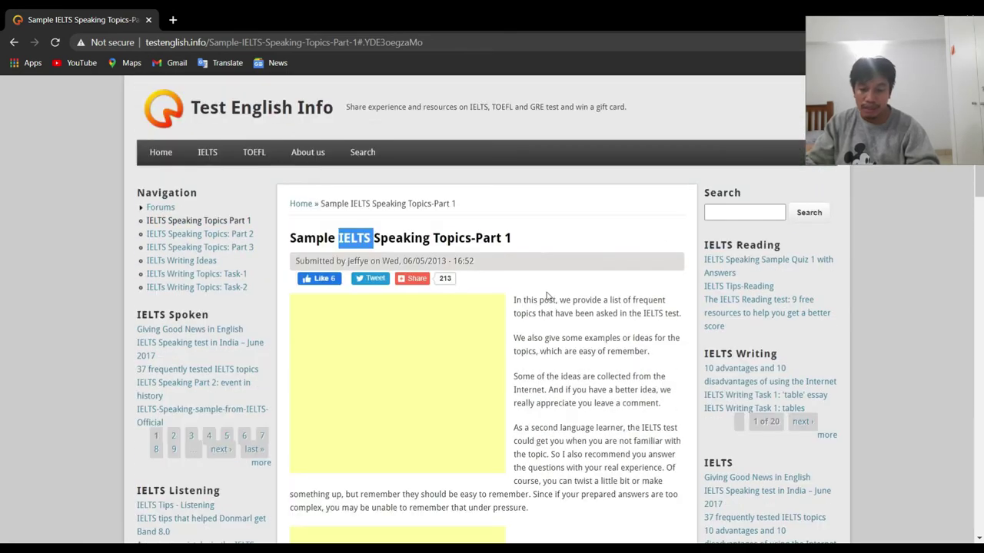
pyautogui.moveTo(270, 151)
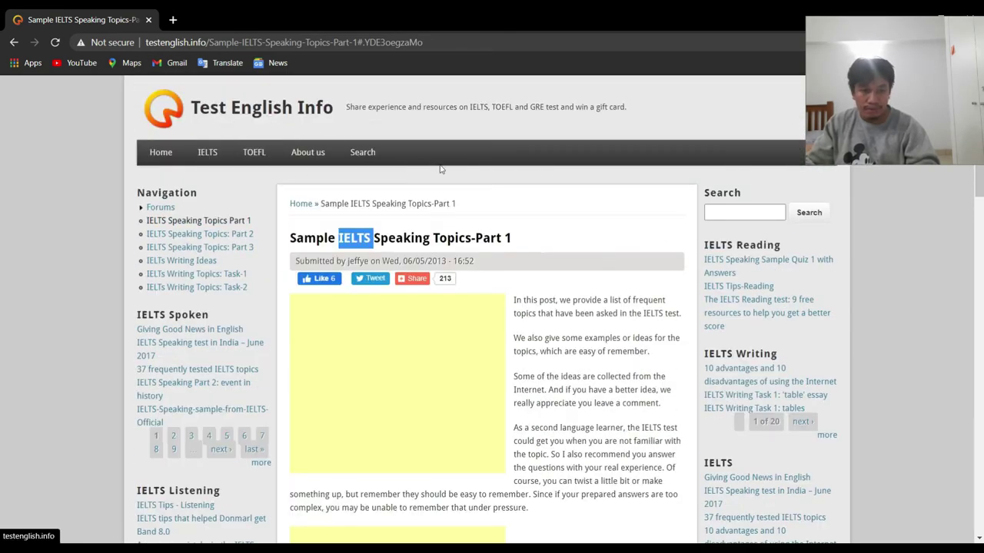
pyautogui.scroll(-3, 558, 329)
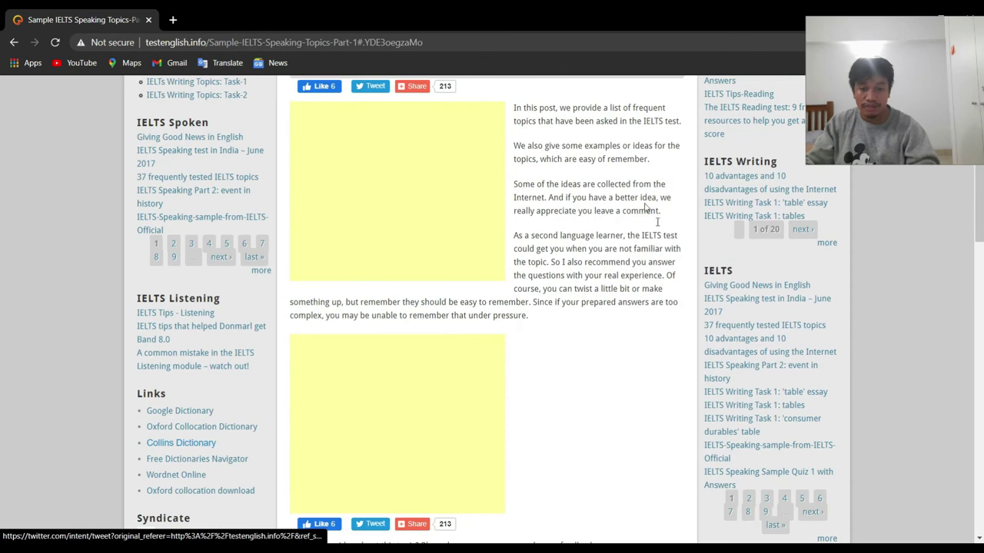
pyautogui.scroll(2, 725, 214)
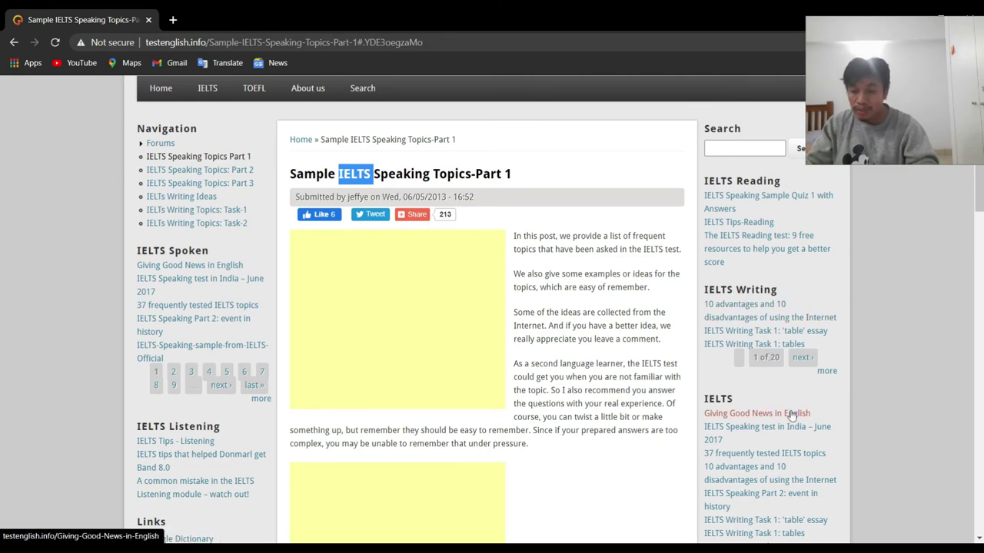
pyautogui.scroll(-3, 793, 411)
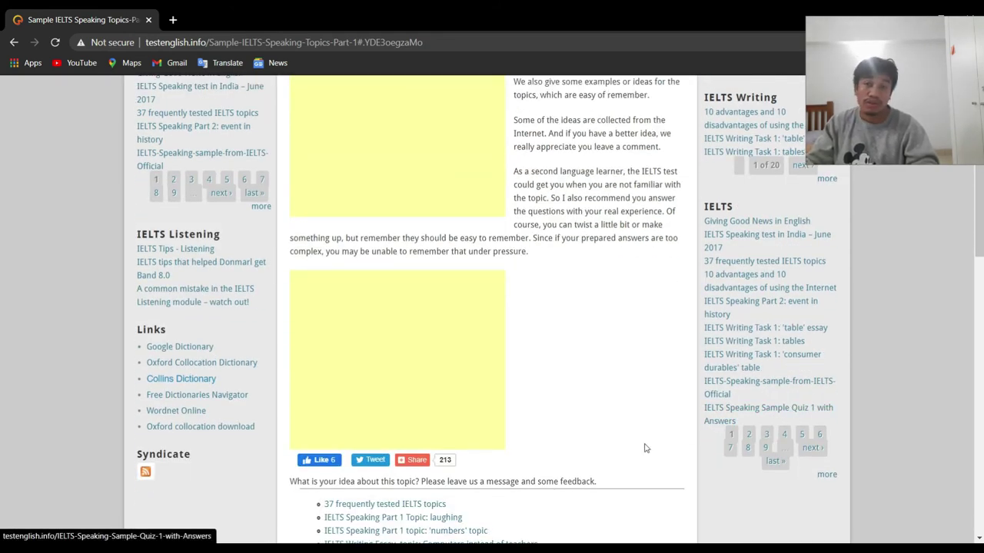
pyautogui.scroll(-3, 659, 291)
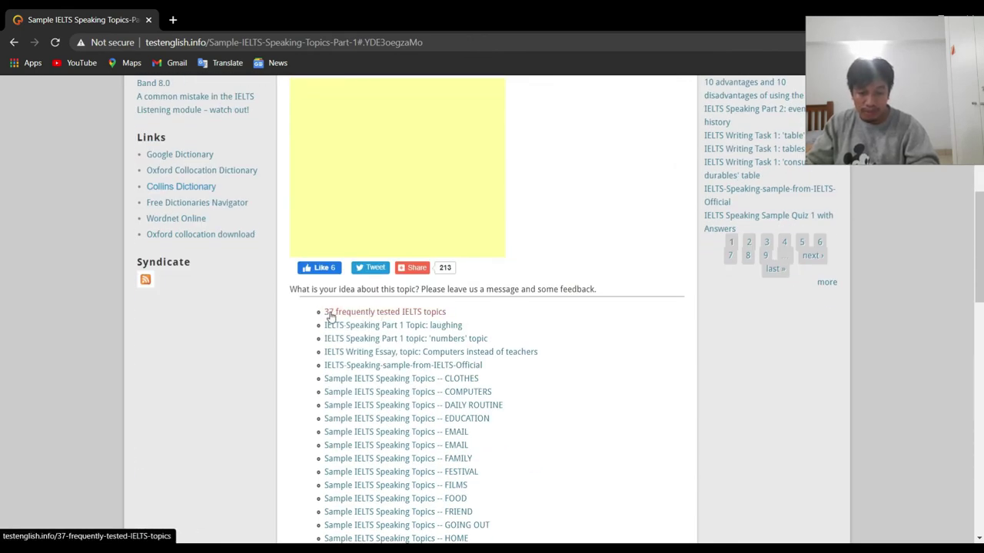
pyautogui.click(426, 315)
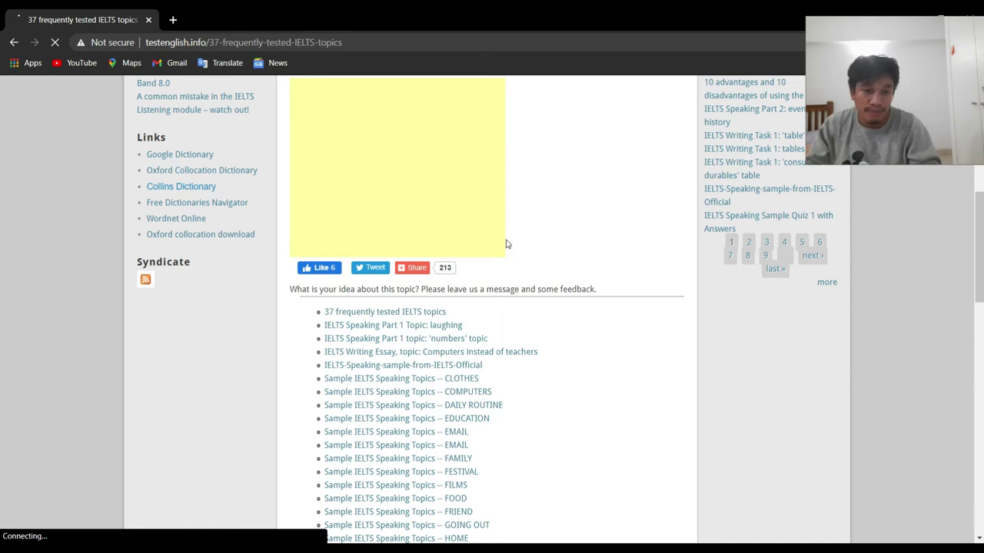